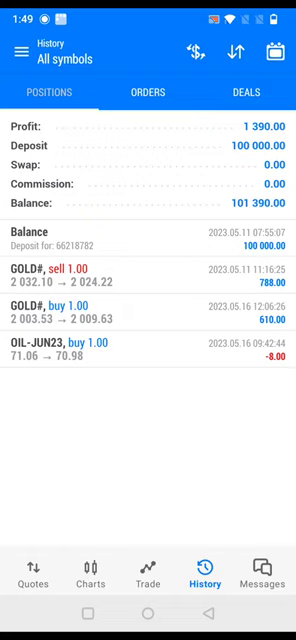
scroll(77, 366, "down", 1)
Filter the history to Today (602.00 profit), then switch it to Last week (1,390.00 profit)
left_click(275, 52)
left_click(246, 54)
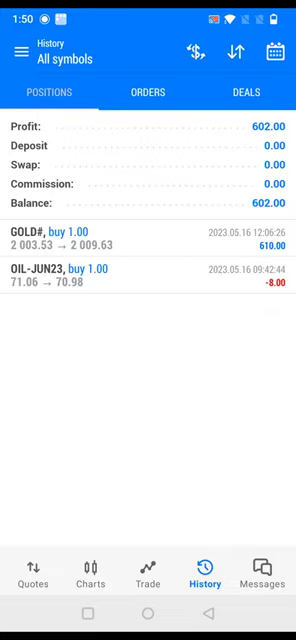
left_click(275, 52)
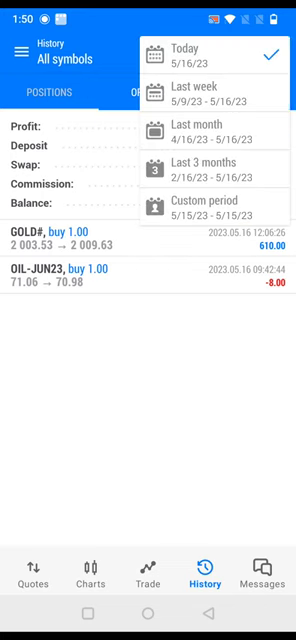
left_click(210, 94)
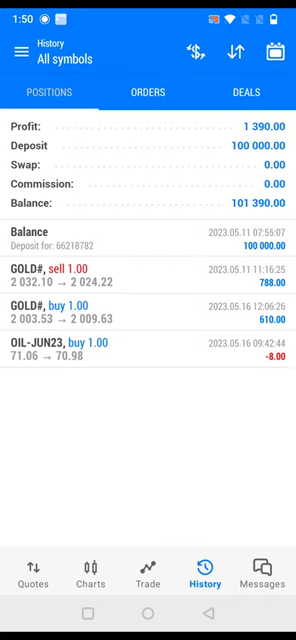